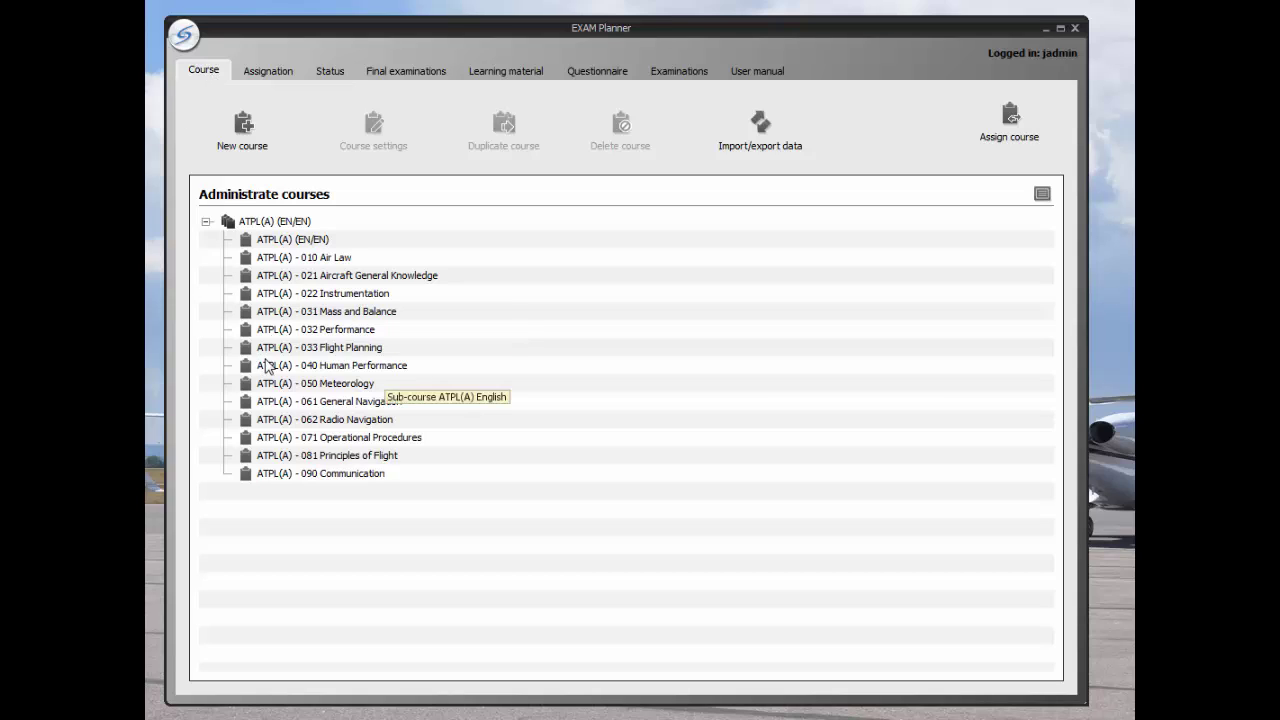
# Step: Open the ATPL(A) - 010 Air Law course diagram and zoom in four steps
pyautogui.doubleClick(293, 260)
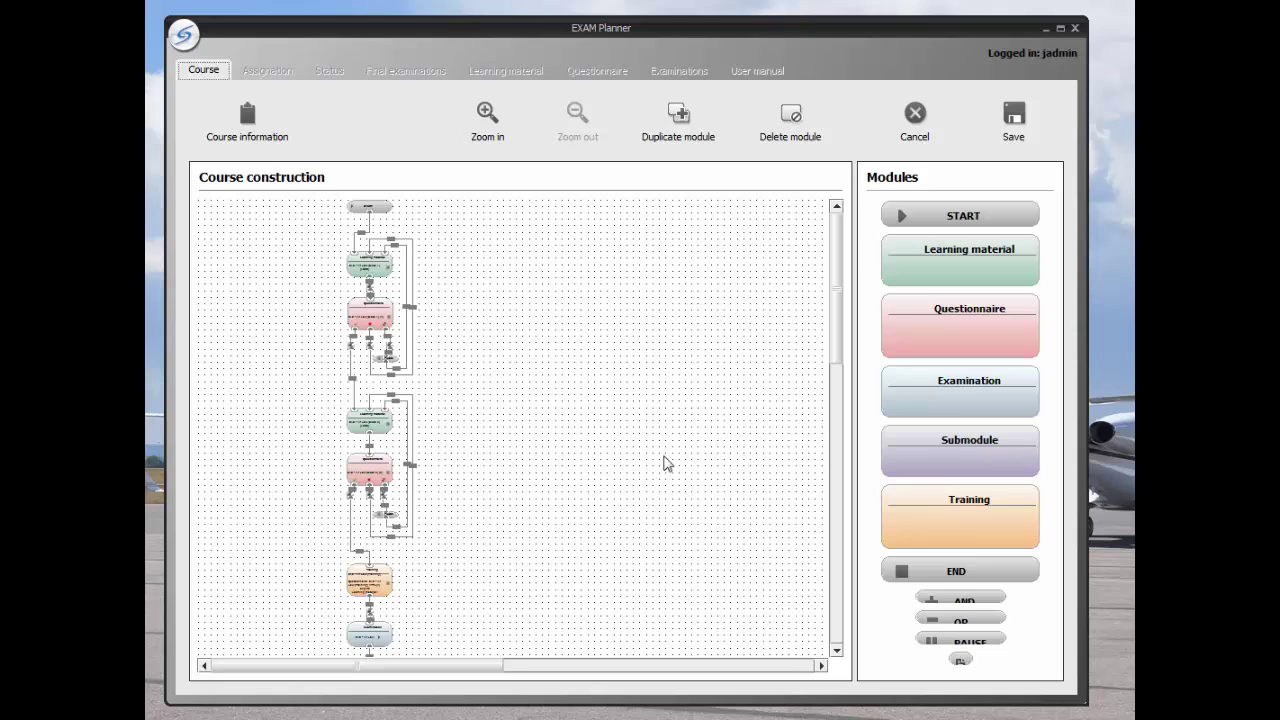
pyautogui.click(489, 120)
pyautogui.click(489, 120)
pyautogui.click(489, 120)
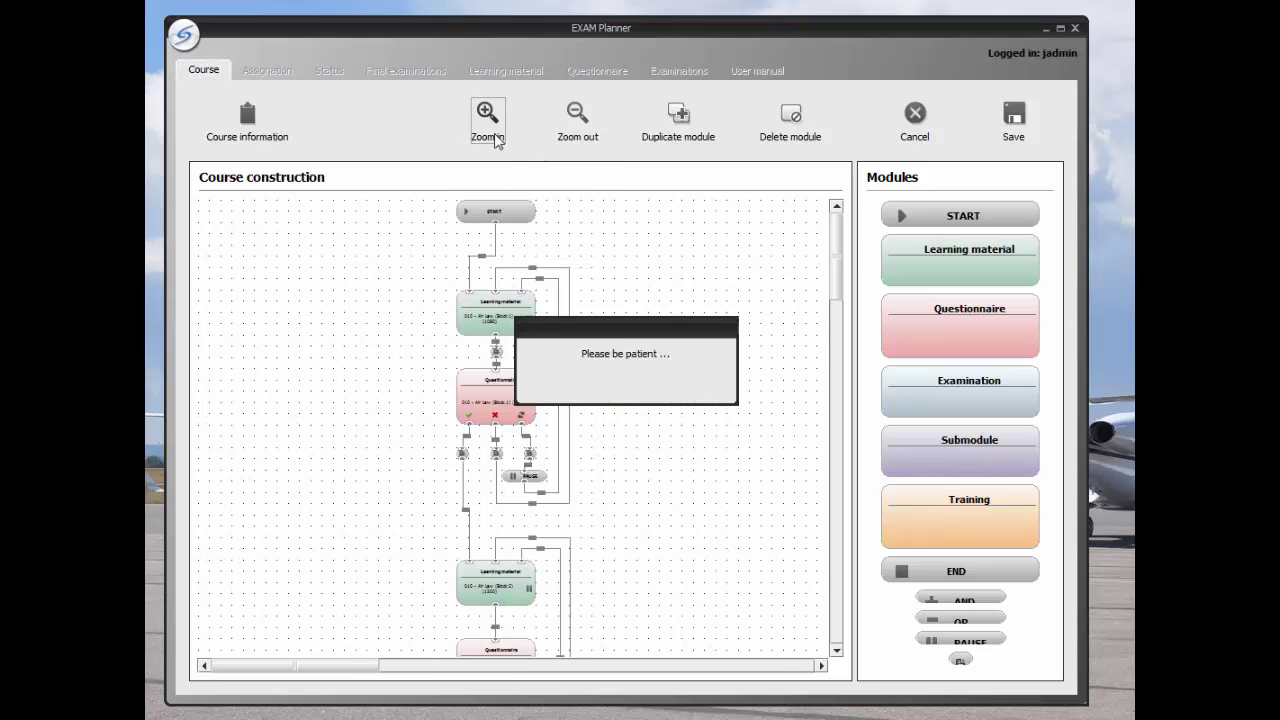
pyautogui.click(494, 136)
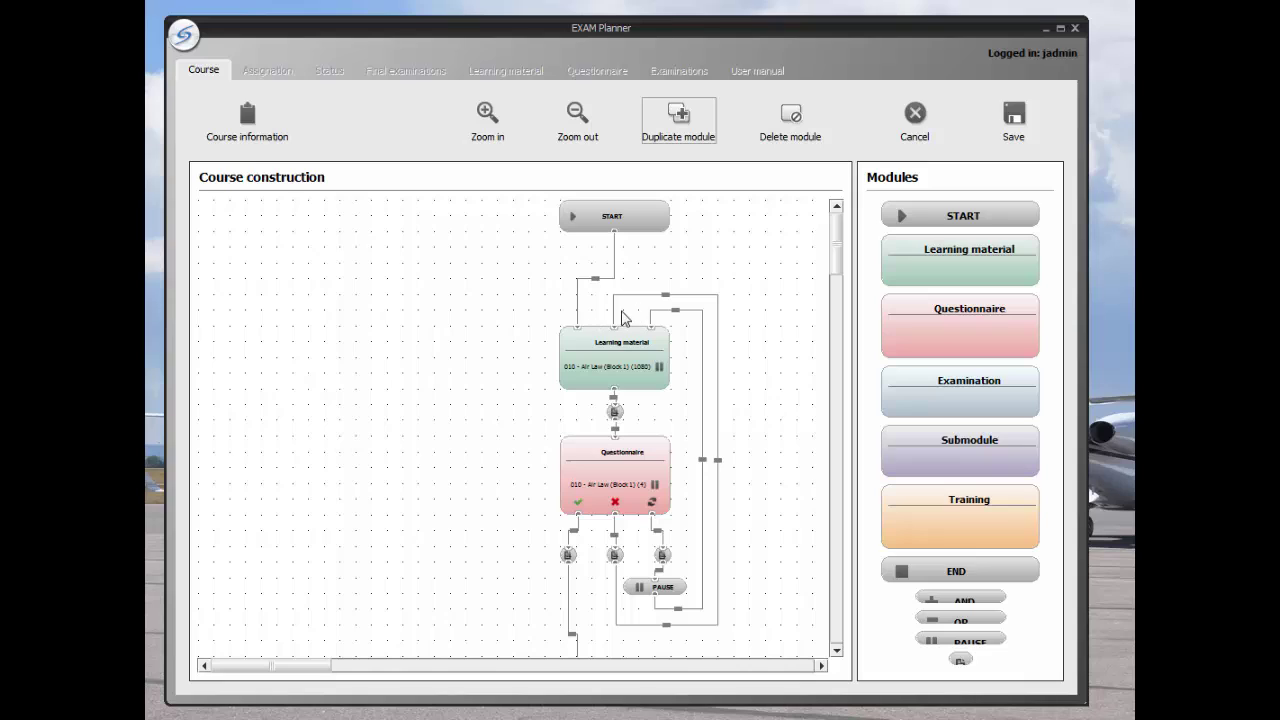
# Step: Review the learning material, questionnaire, Training and Examination blocks down to END
pyautogui.moveTo(603, 350)
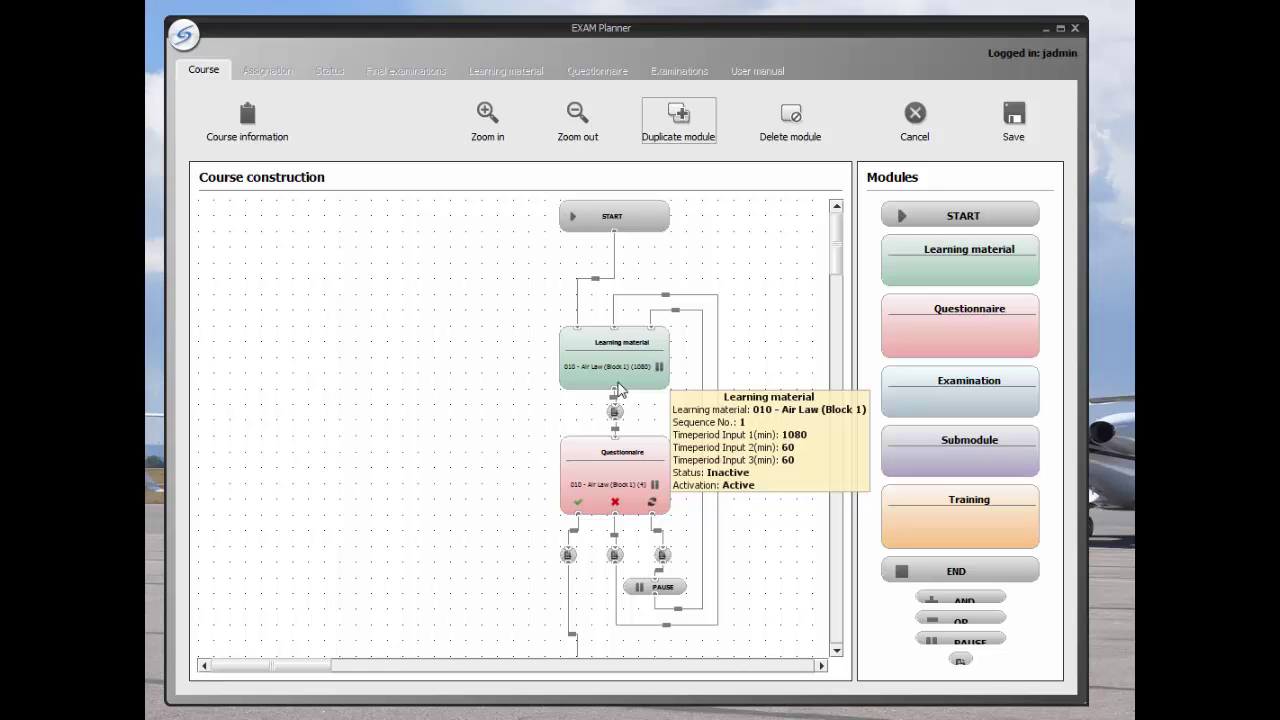
pyautogui.moveTo(619, 226)
pyautogui.moveTo(651, 512)
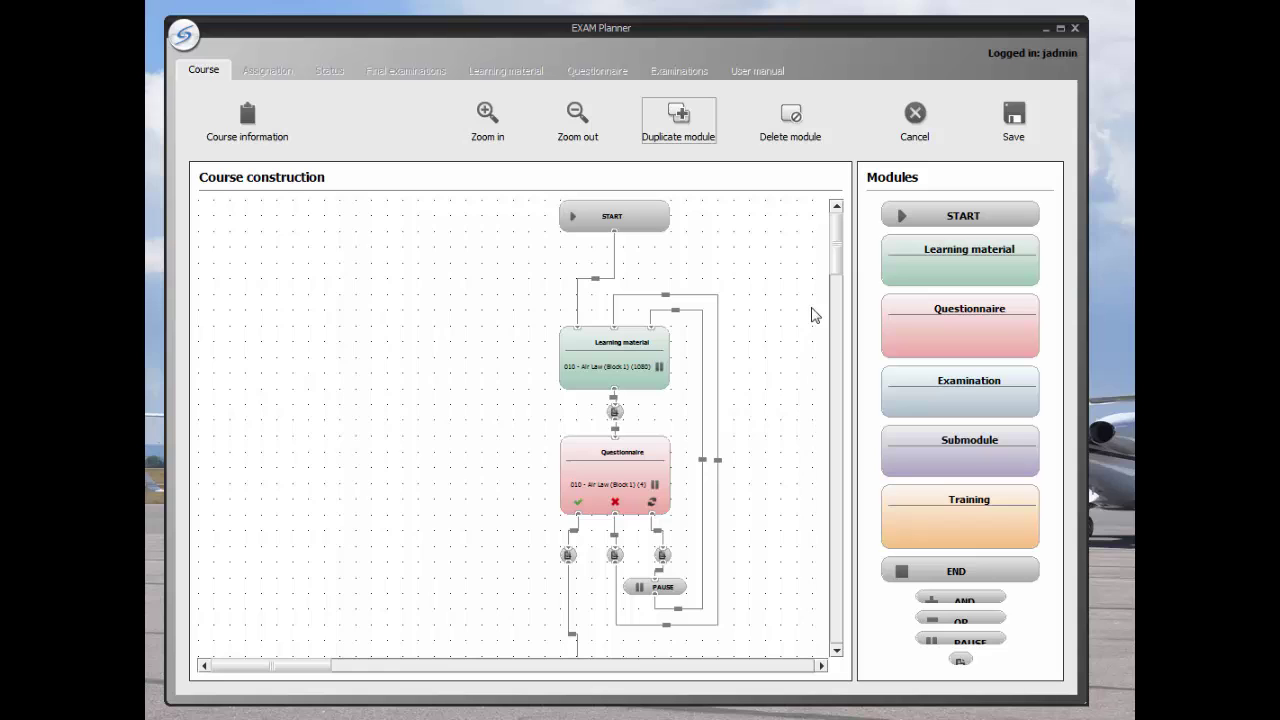
pyautogui.moveTo(841, 249); pyautogui.dragTo(840, 346)
pyautogui.moveTo(660, 418)
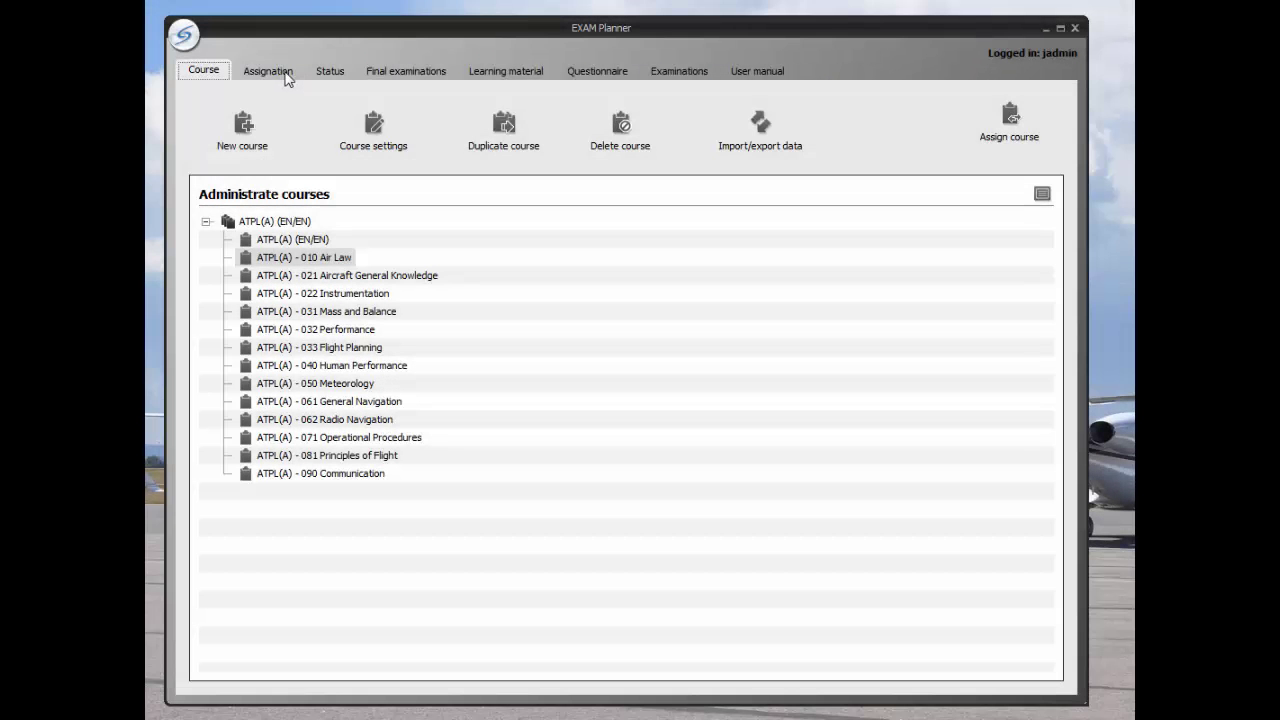
# Step: Assign ATPL(A) (EN/EN) to the demo student from Jeppesen > Users without department
pyautogui.click(287, 74)
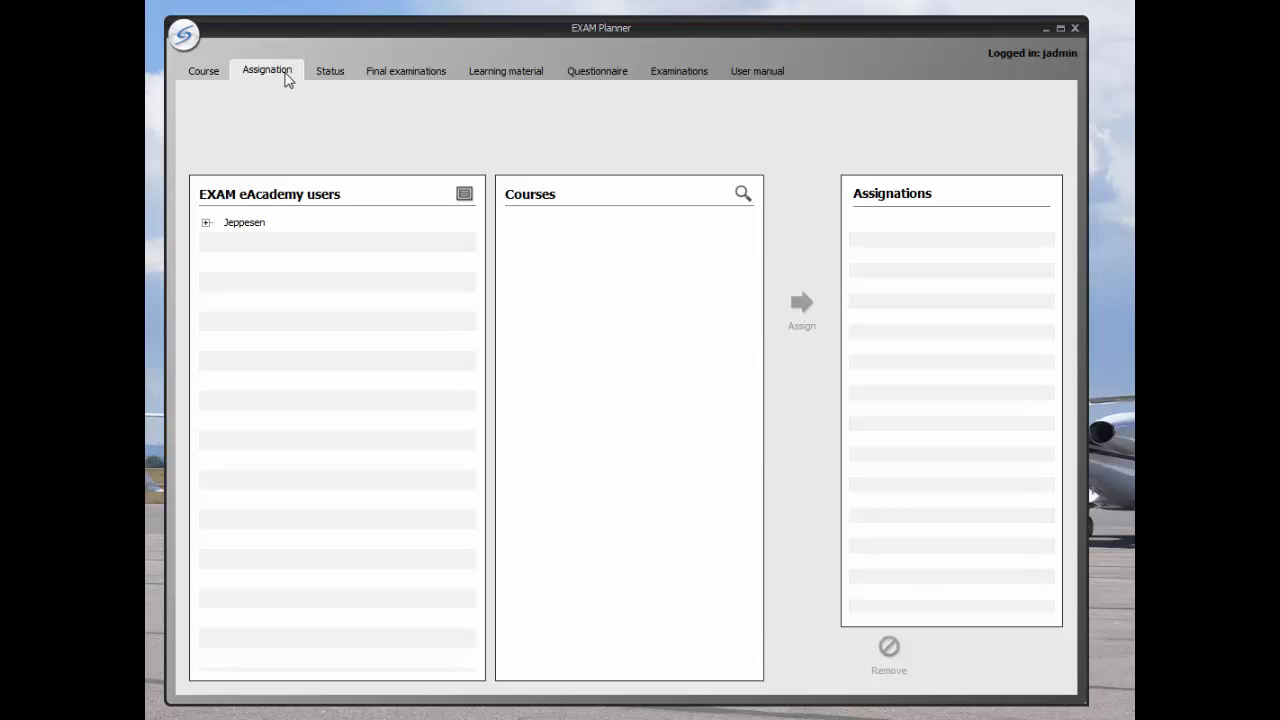
pyautogui.click(206, 223)
pyautogui.click(224, 302)
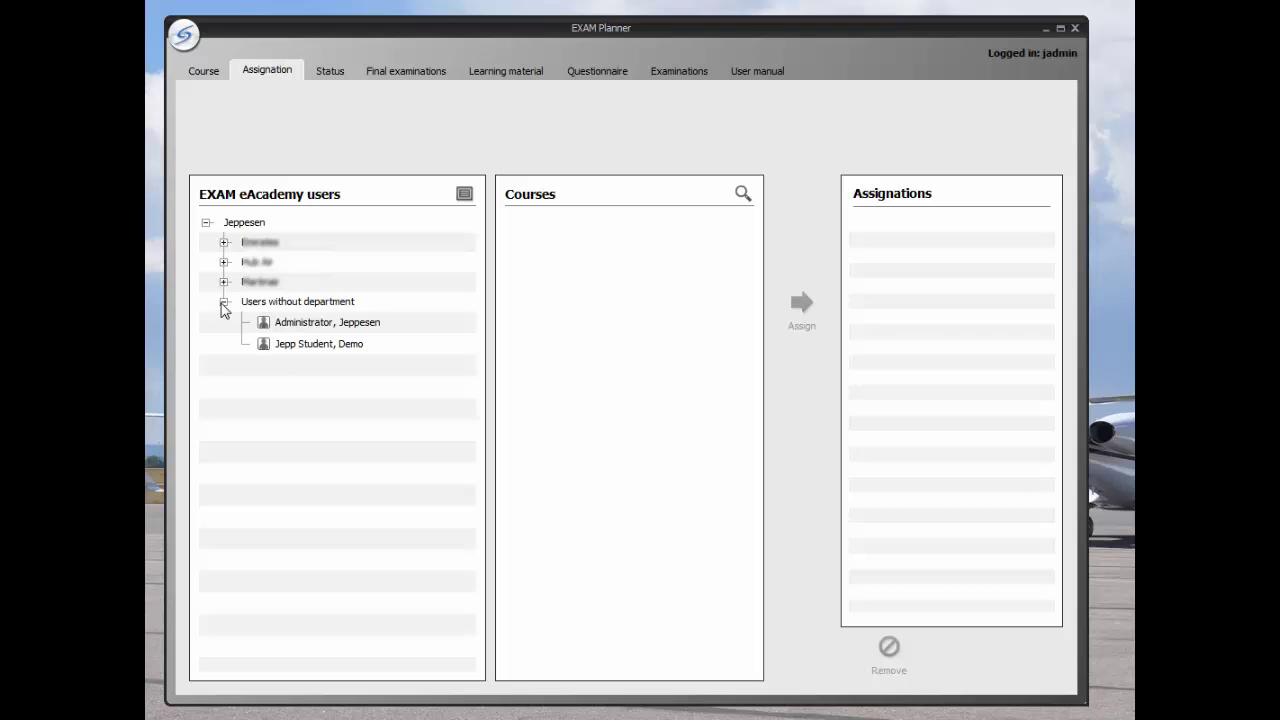
pyautogui.click(302, 345)
pyautogui.click(604, 236)
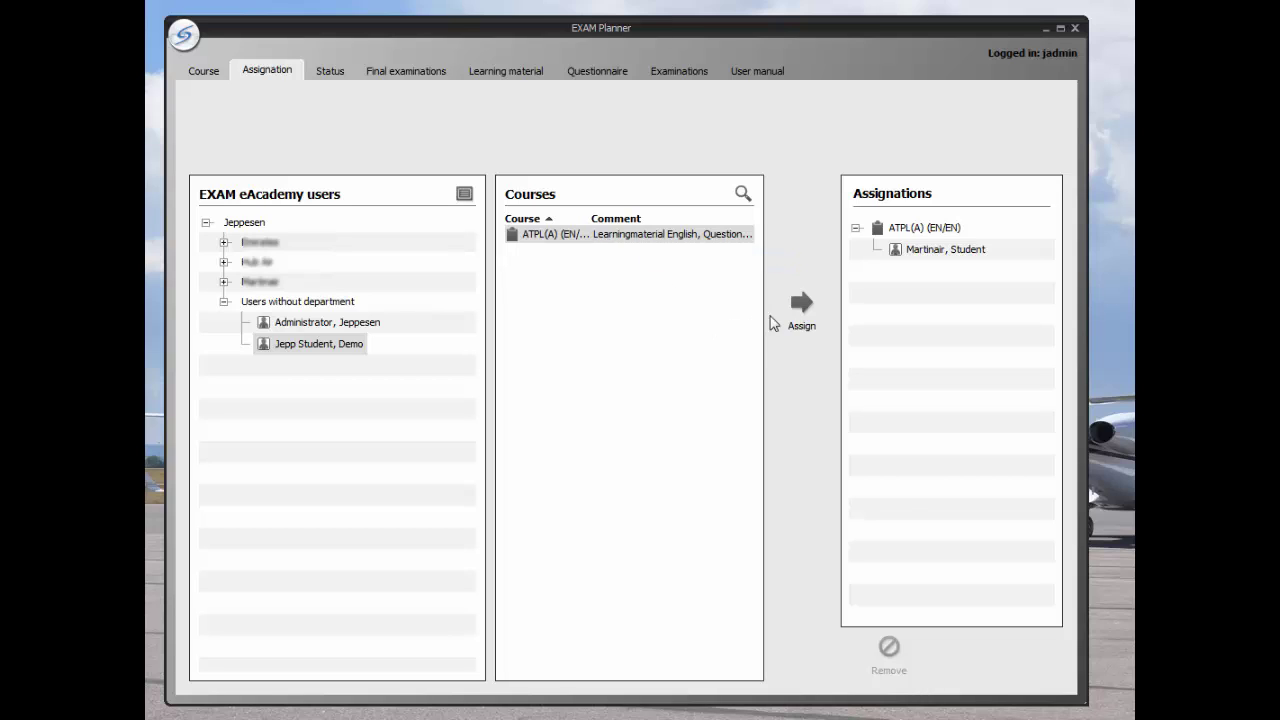
pyautogui.click(800, 305)
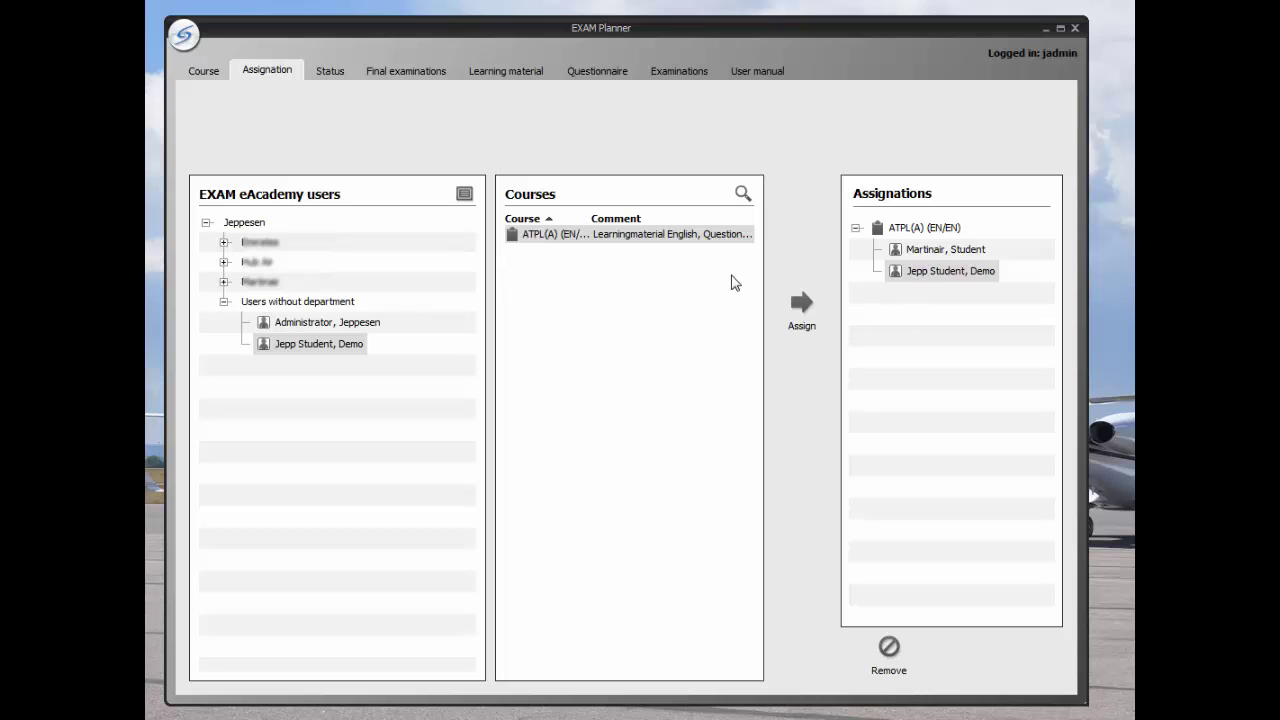
pyautogui.click(328, 72)
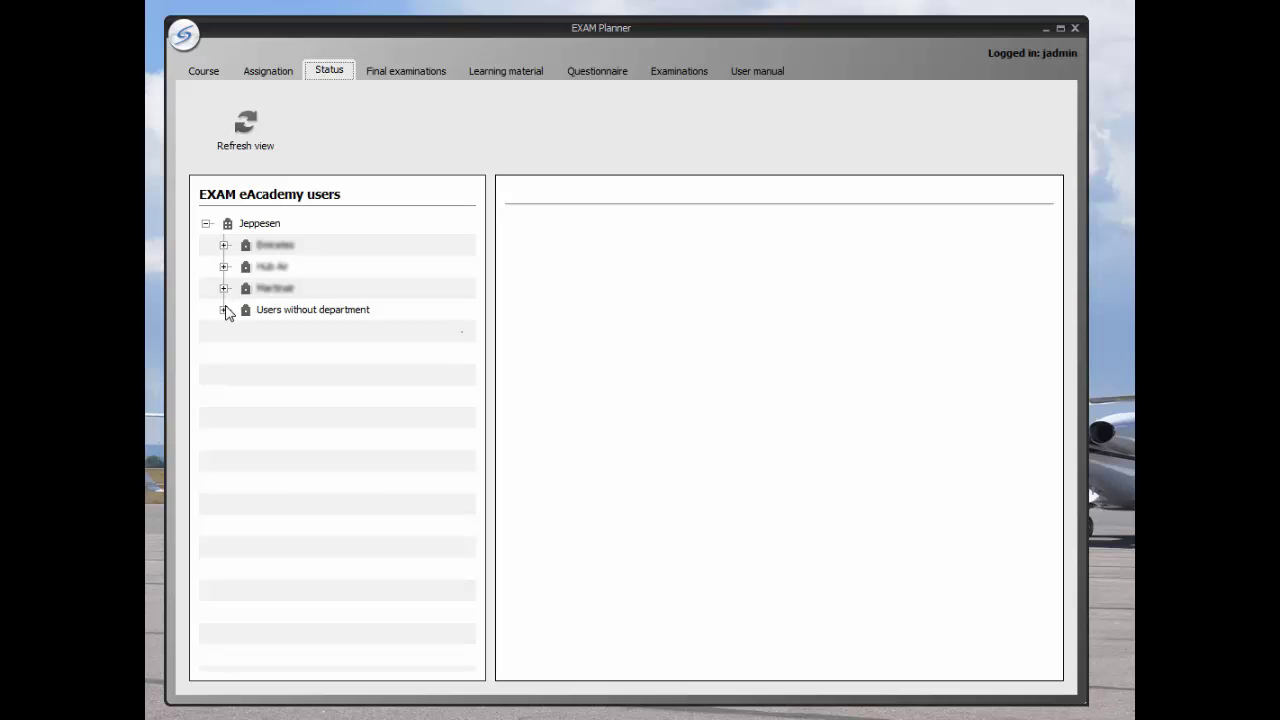
# Step: Release 010 Air Law in the demo student's ATPL(A) (EN/EN) course, confirming with Yes
pyautogui.click(224, 310)
pyautogui.click(241, 331)
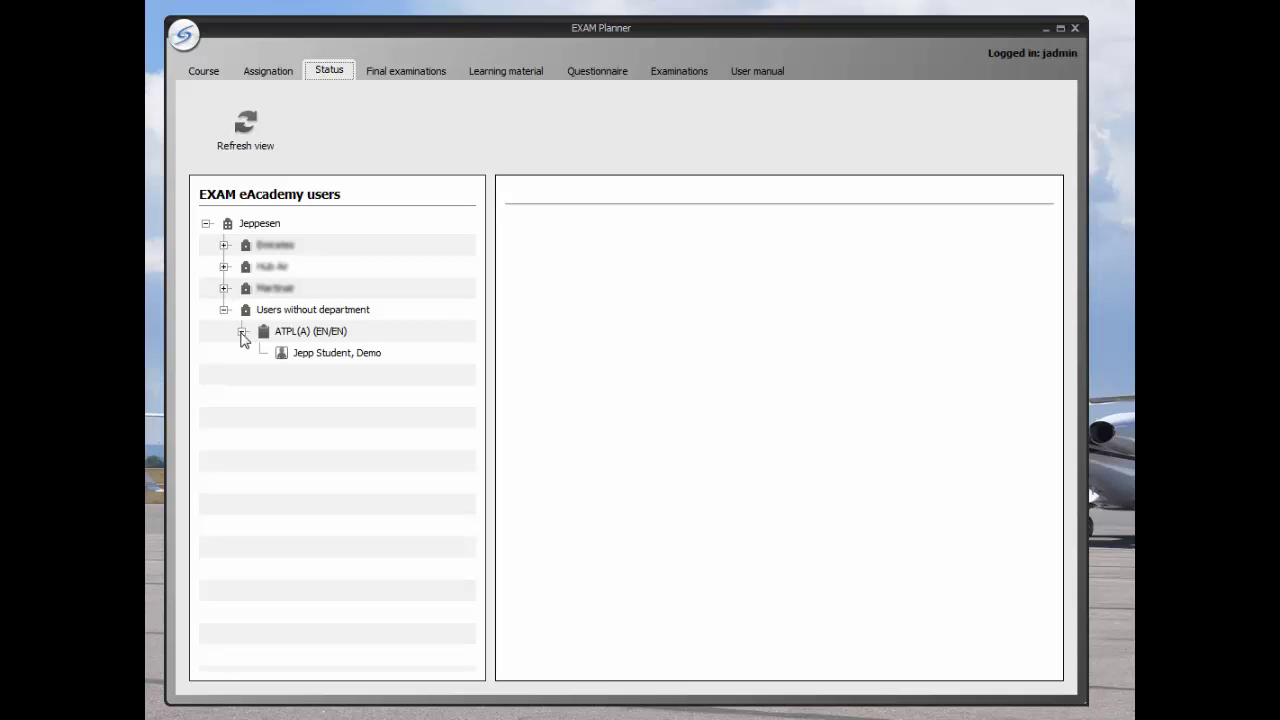
pyautogui.click(294, 356)
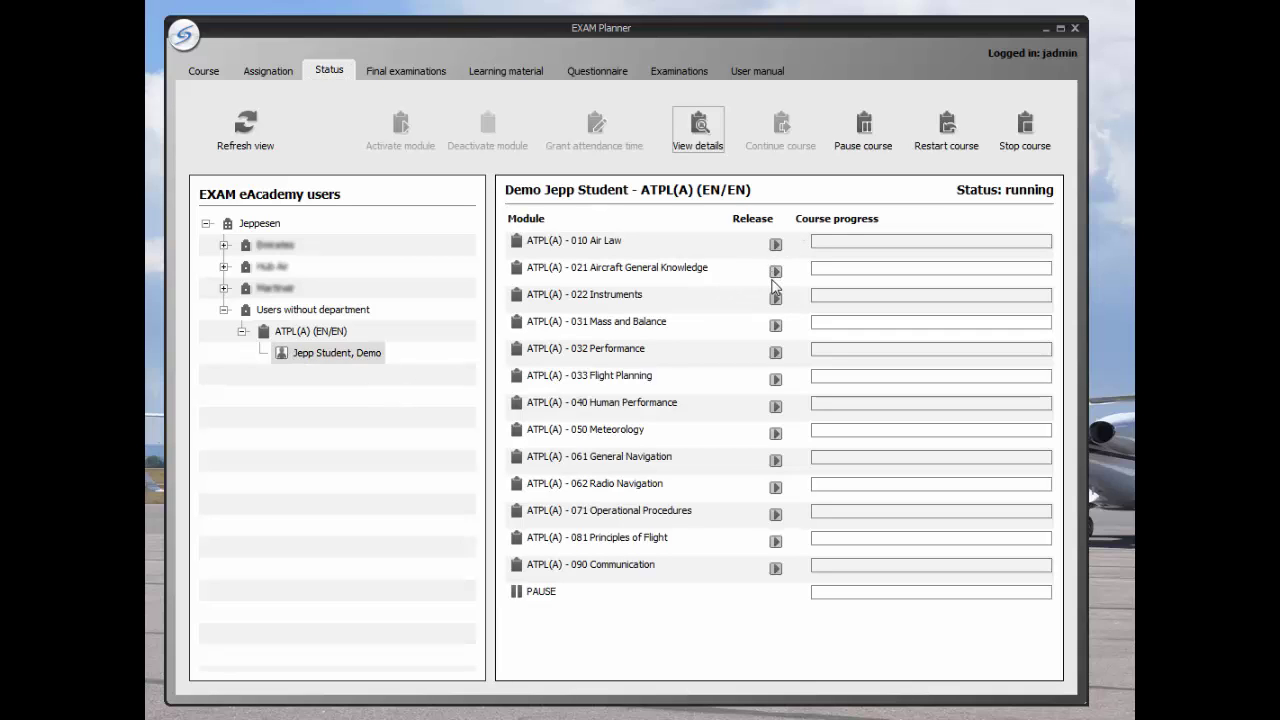
pyautogui.click(775, 244)
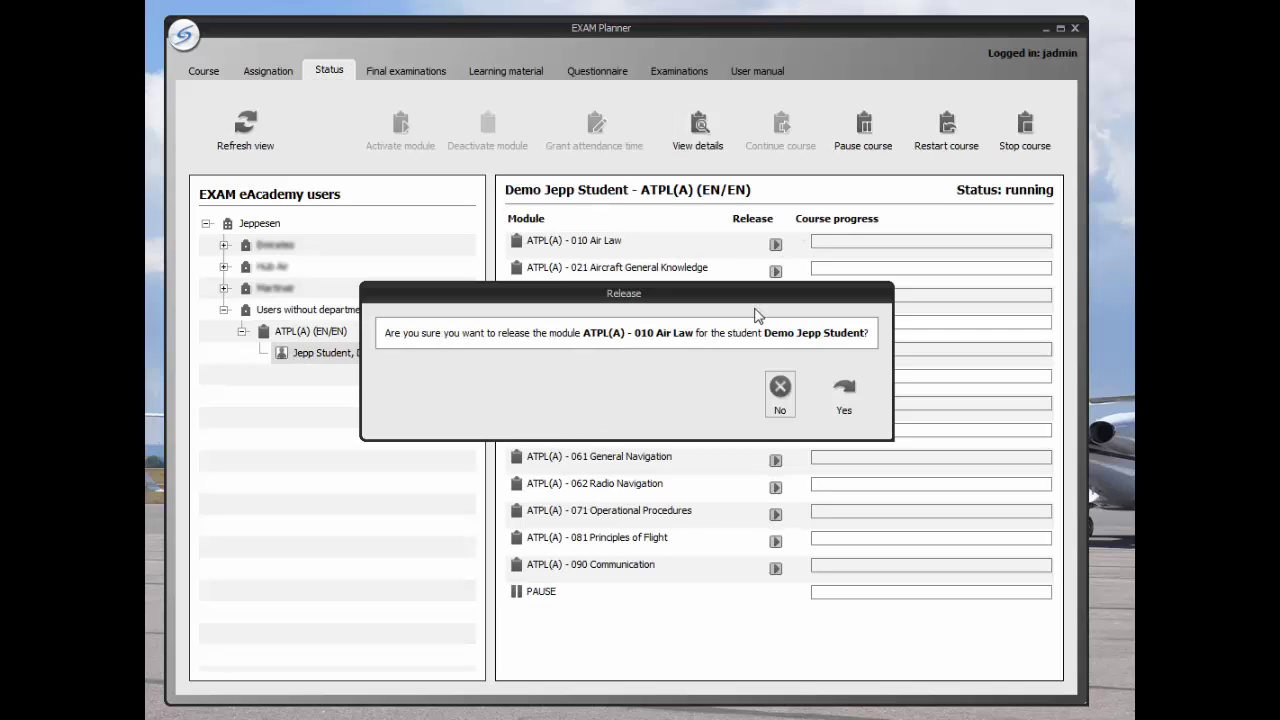
pyautogui.click(842, 402)
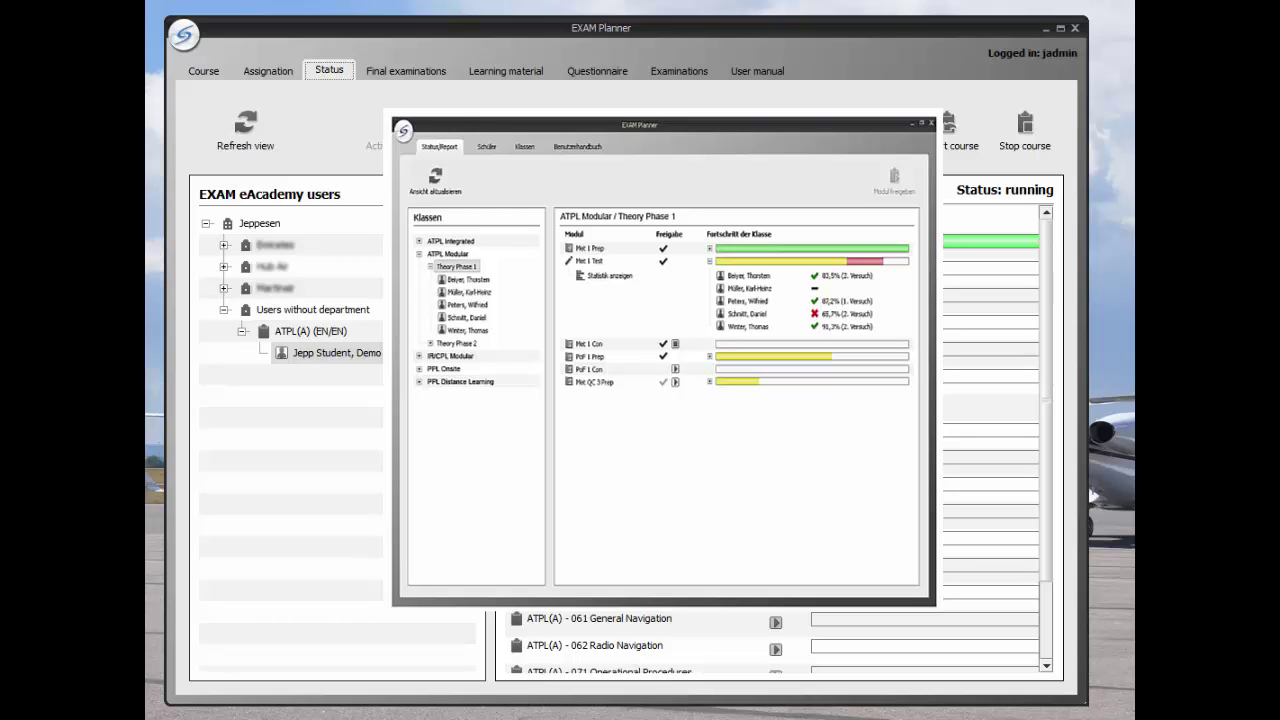
# Step: Quit EXAM Planner, log out, and sign in with the student's user name and password
pyautogui.click(183, 34)
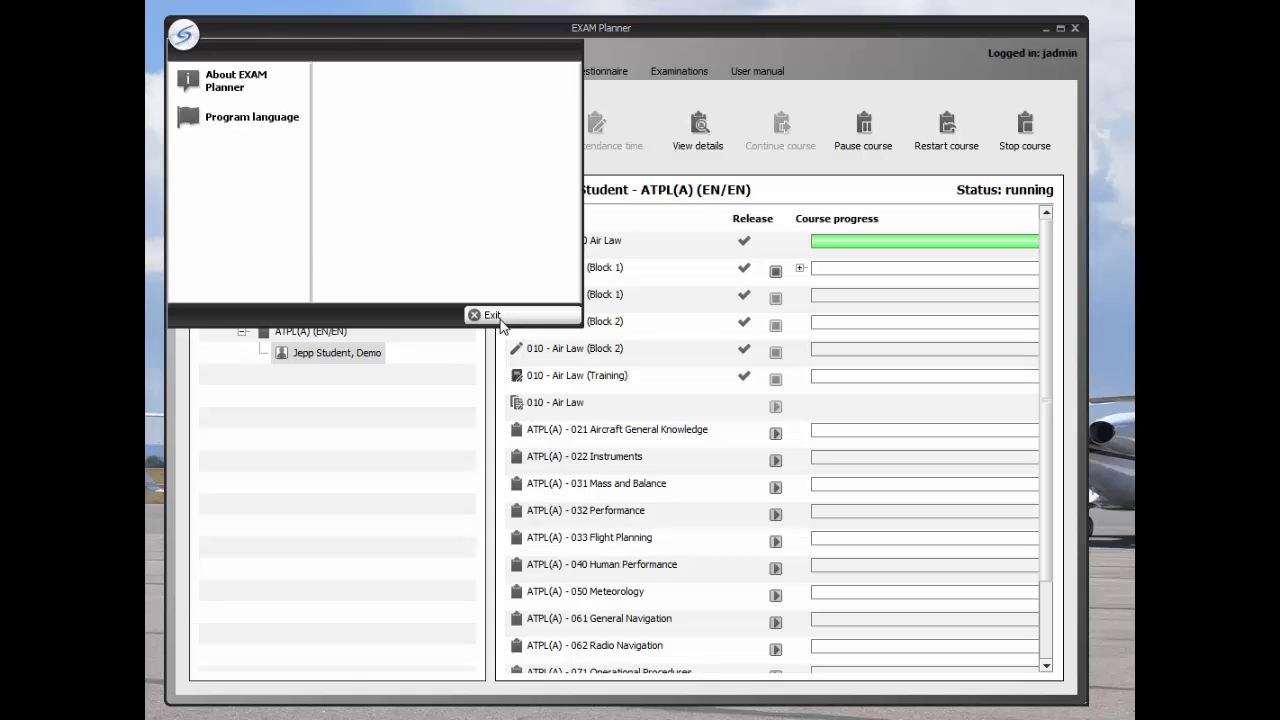
pyautogui.click(500, 321)
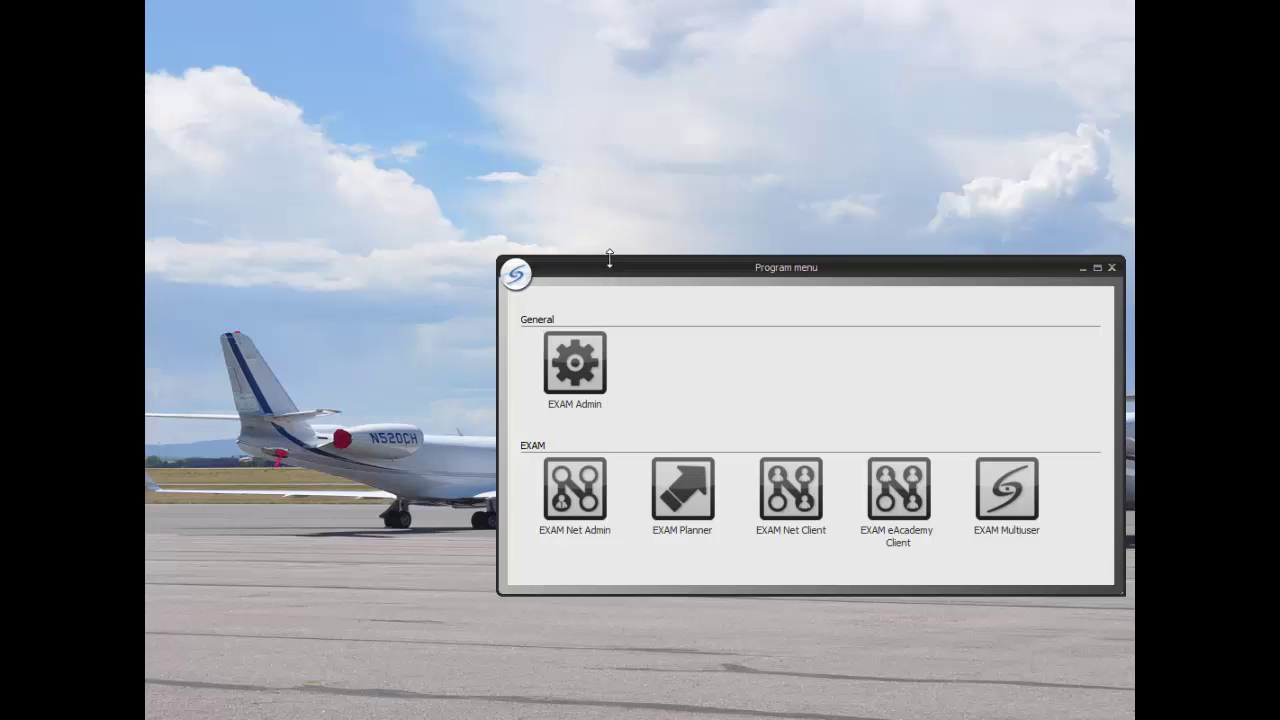
pyautogui.moveTo(570, 256); pyautogui.dragTo(463, 236)
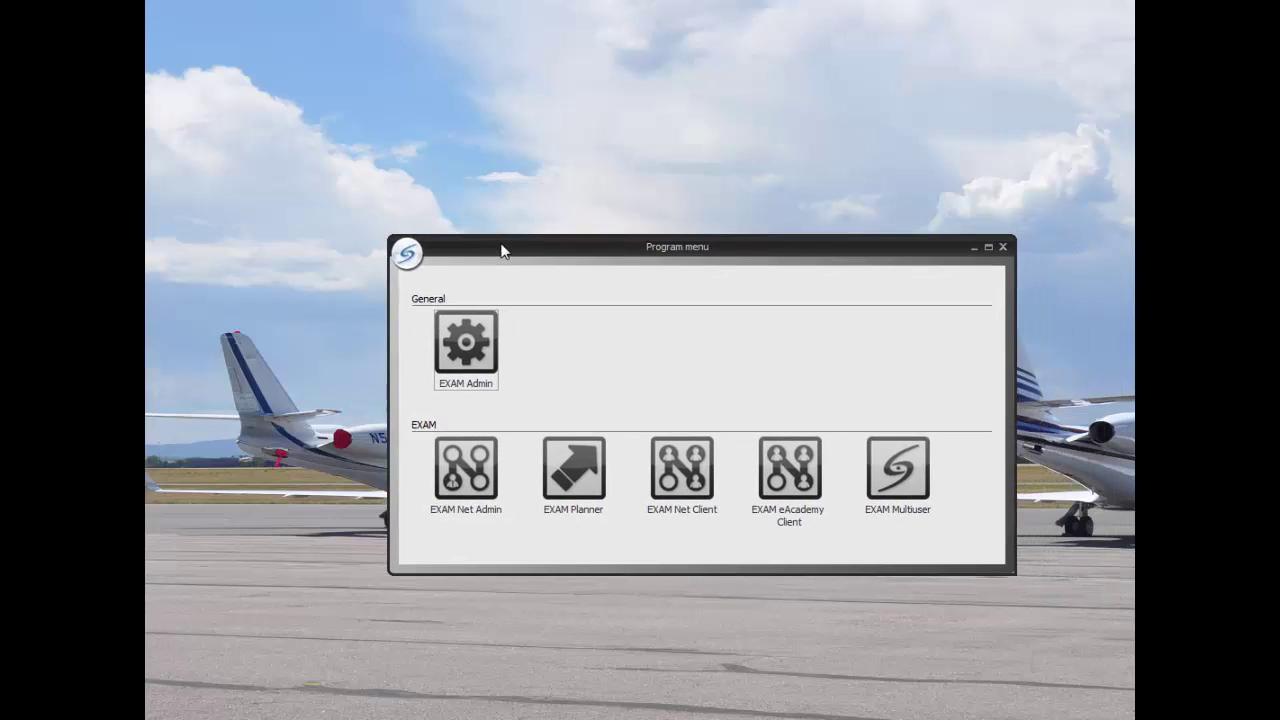
pyautogui.click(406, 253)
pyautogui.click(766, 535)
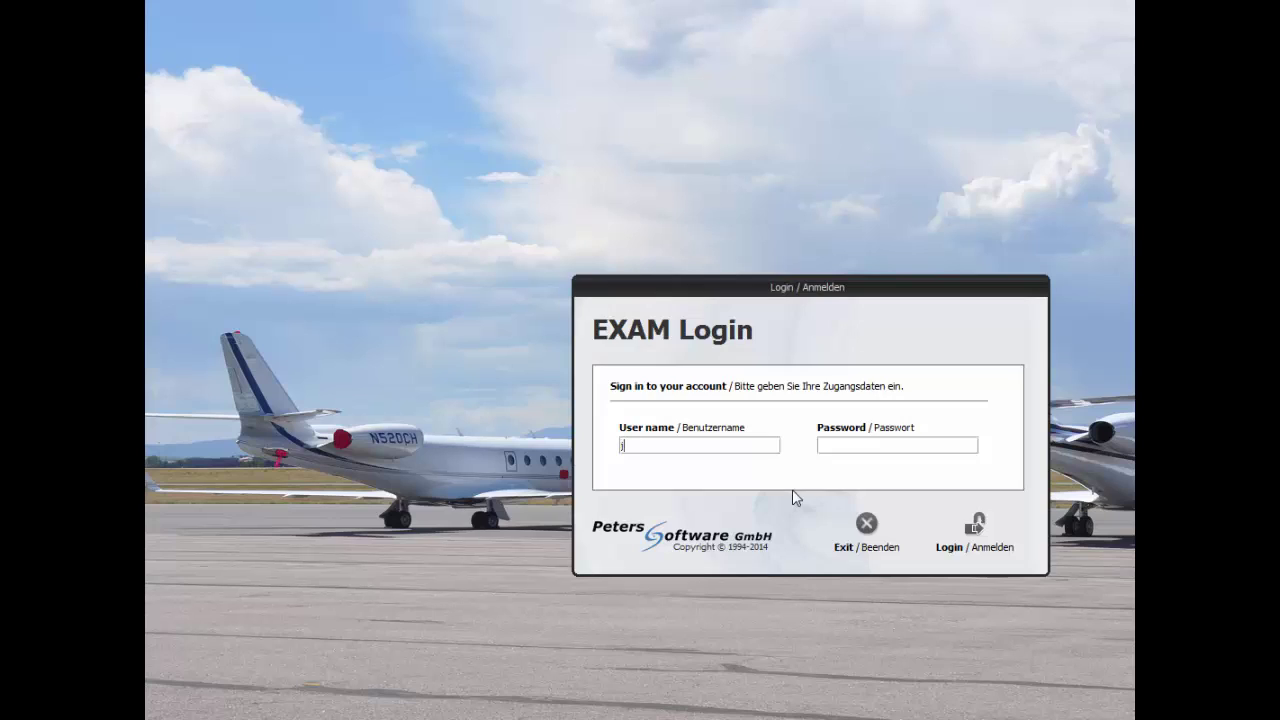
pyautogui.write('jstudent********')
pyautogui.click(975, 535)
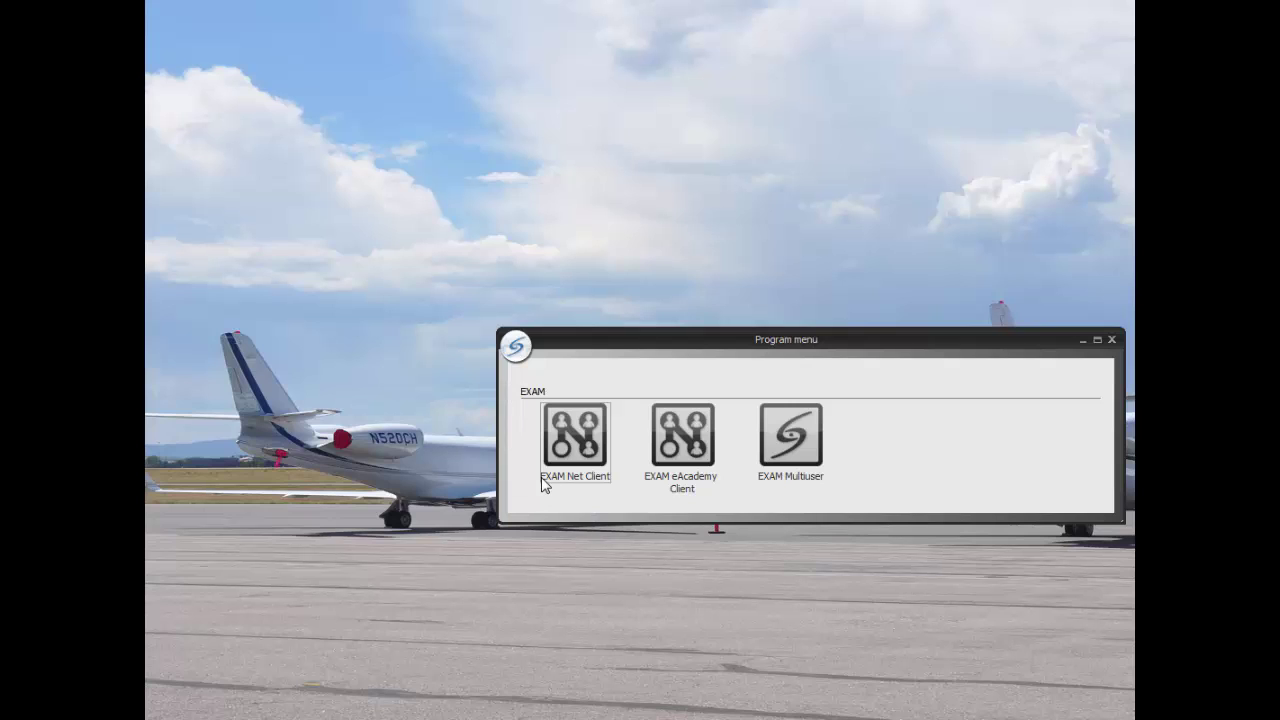
# Step: Launch EXAM eAcademy Client from the student's program menu
pyautogui.moveTo(749, 341); pyautogui.dragTo(582, 318)
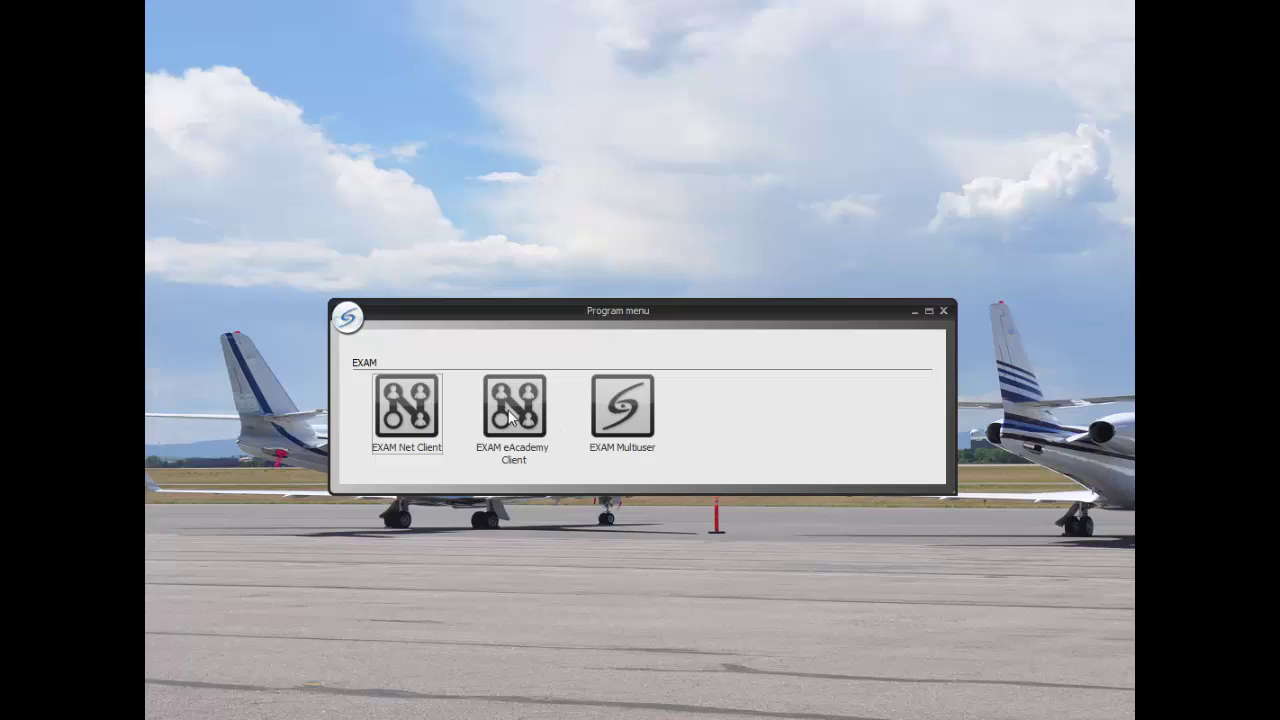
pyautogui.click(505, 417)
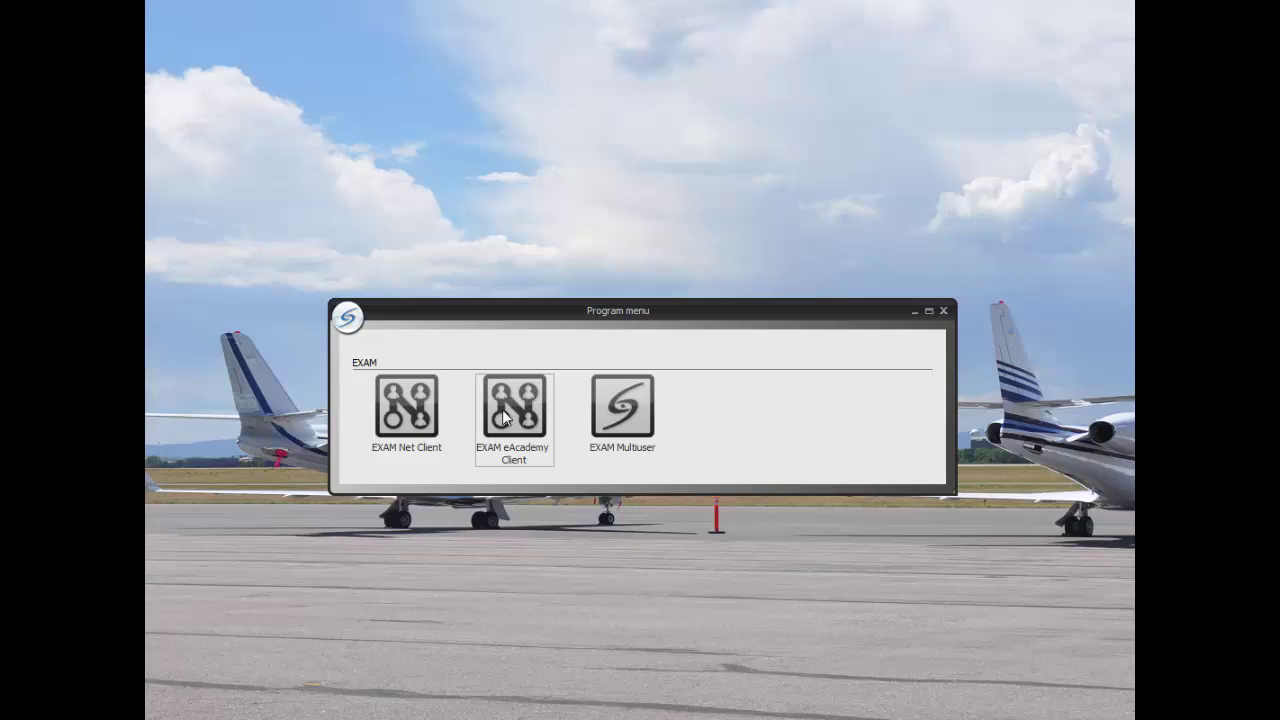
pyautogui.doubleClick(505, 417)
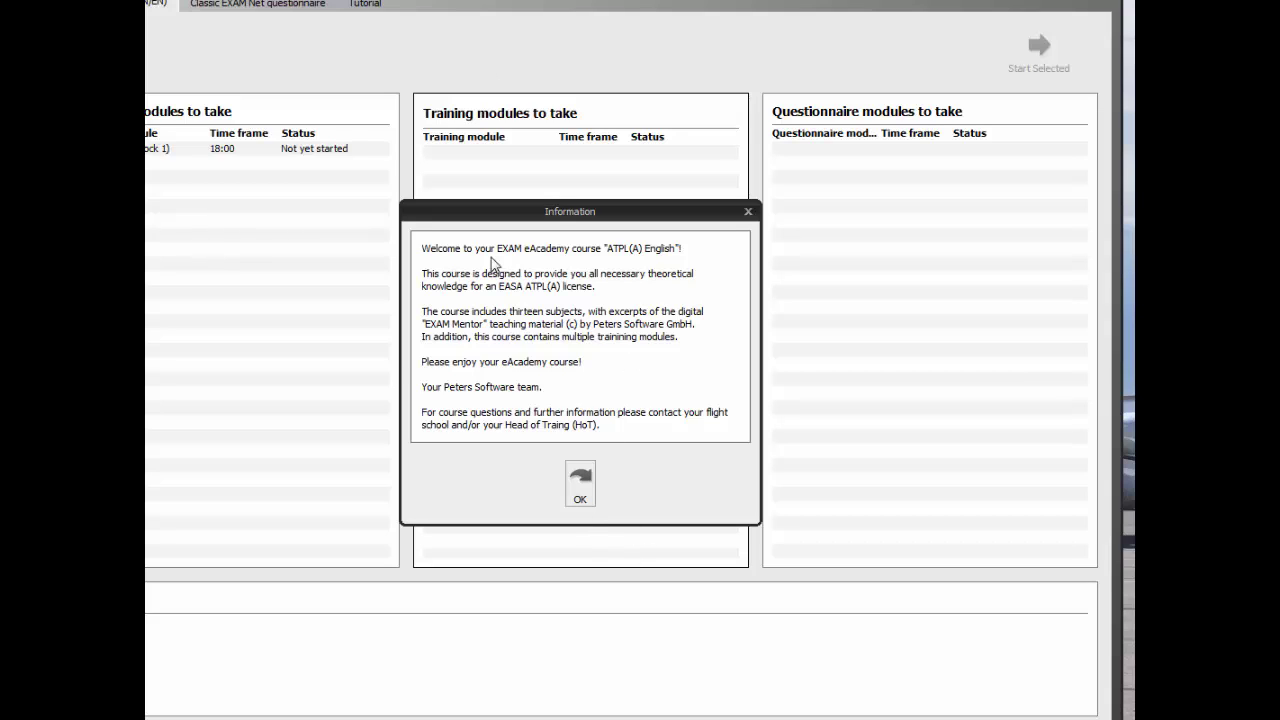
# Step: Dismiss the welcome notice and start the 010 - Air Law (Block 1) learning module
pyautogui.click(580, 488)
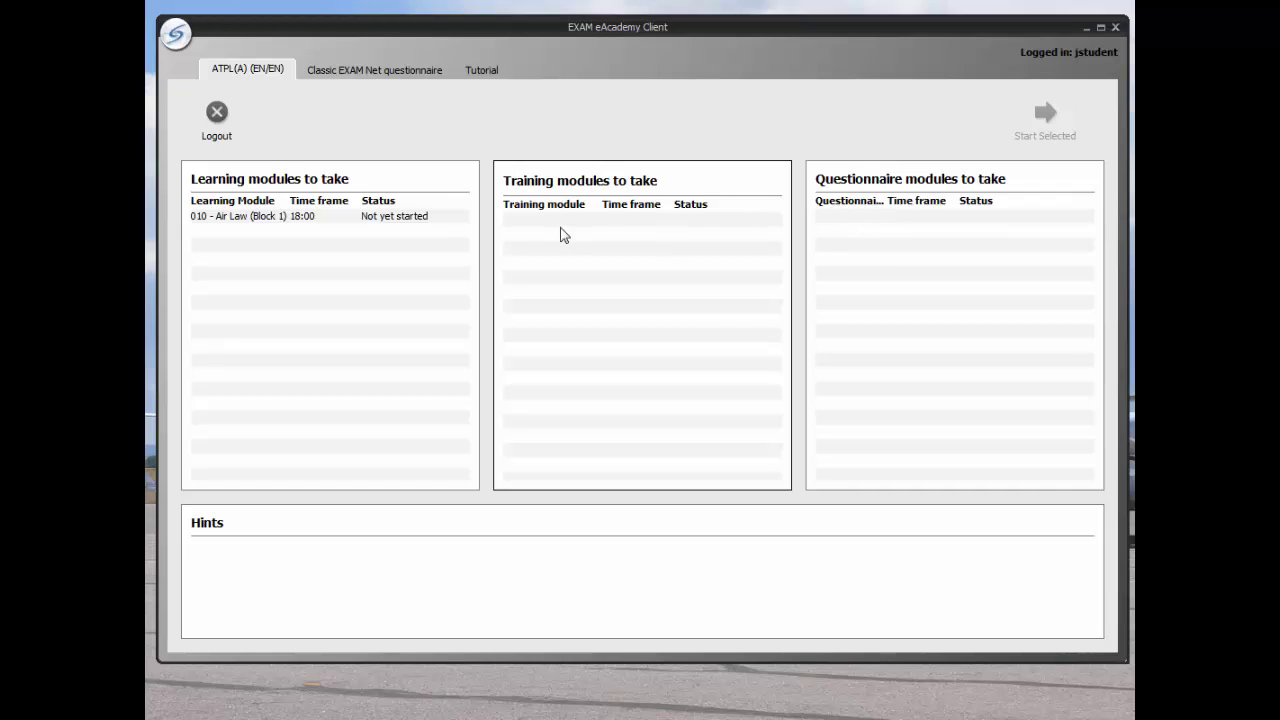
pyautogui.click(253, 220)
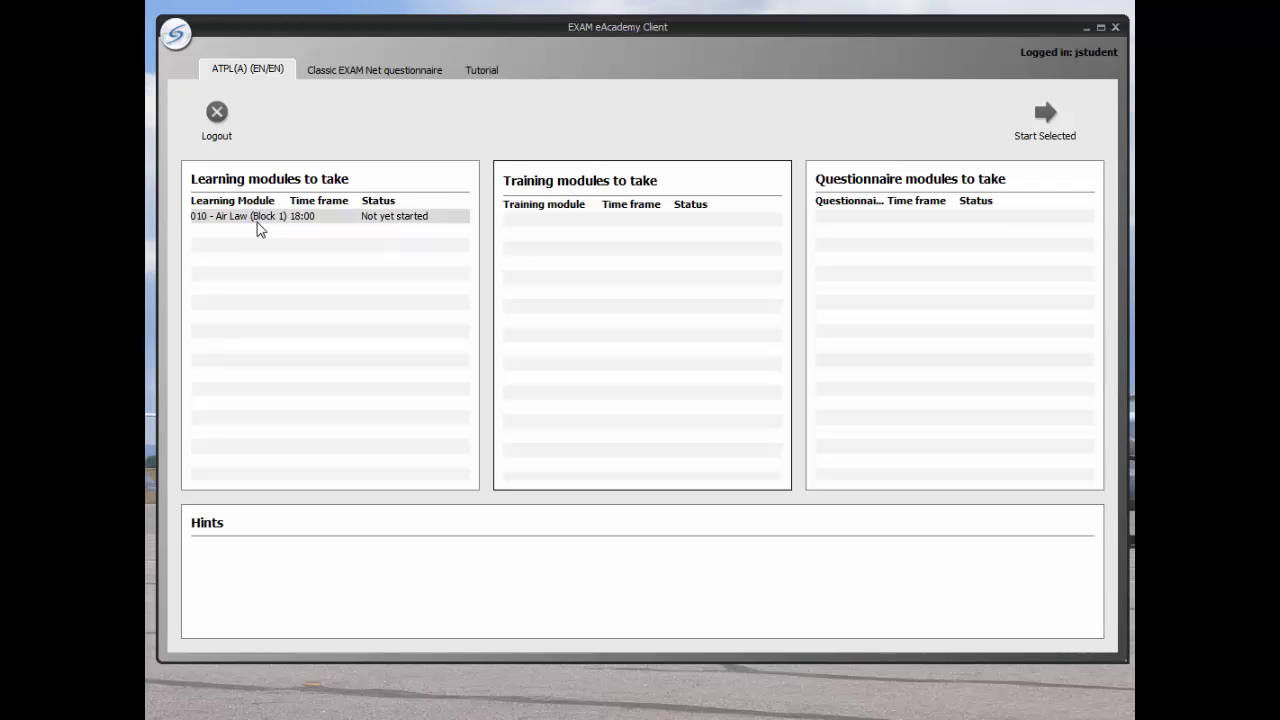
pyautogui.click(1066, 140)
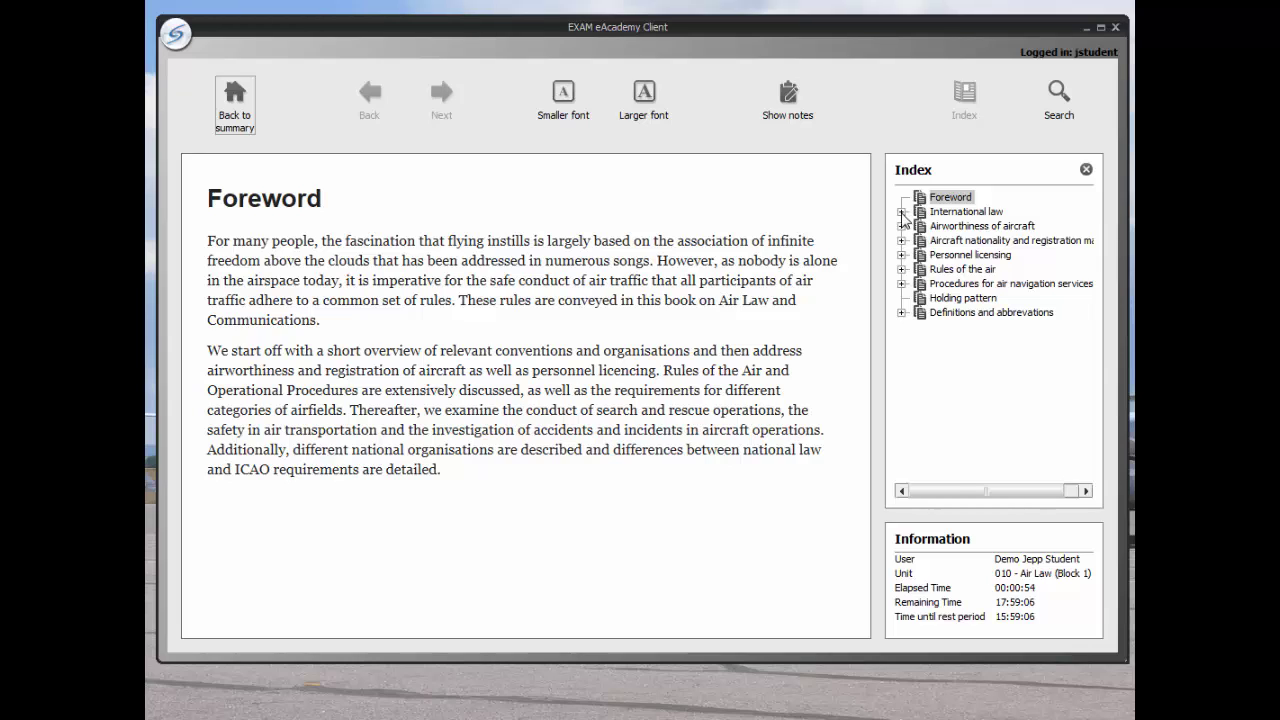
# Step: Open International law > Convention about international civil aviation and read down to the ICAO regions map
pyautogui.click(901, 212)
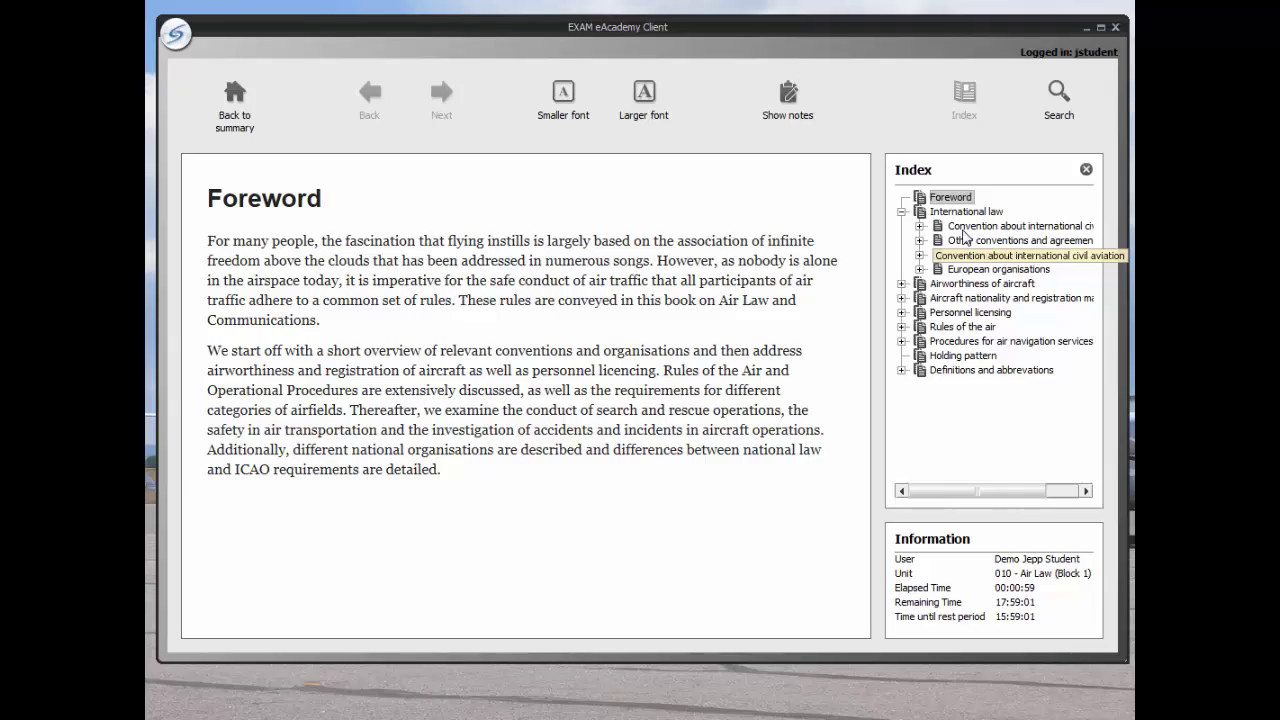
pyautogui.click(976, 226)
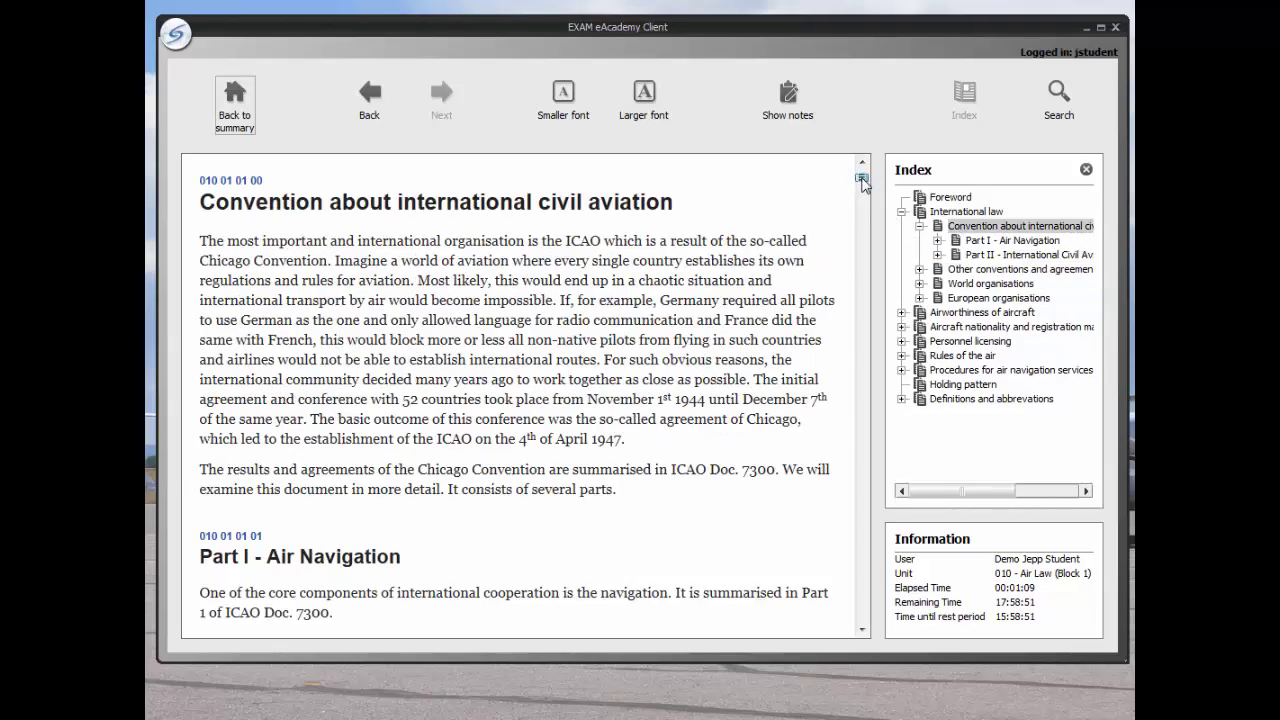
pyautogui.moveTo(862, 180); pyautogui.dragTo(859, 255)
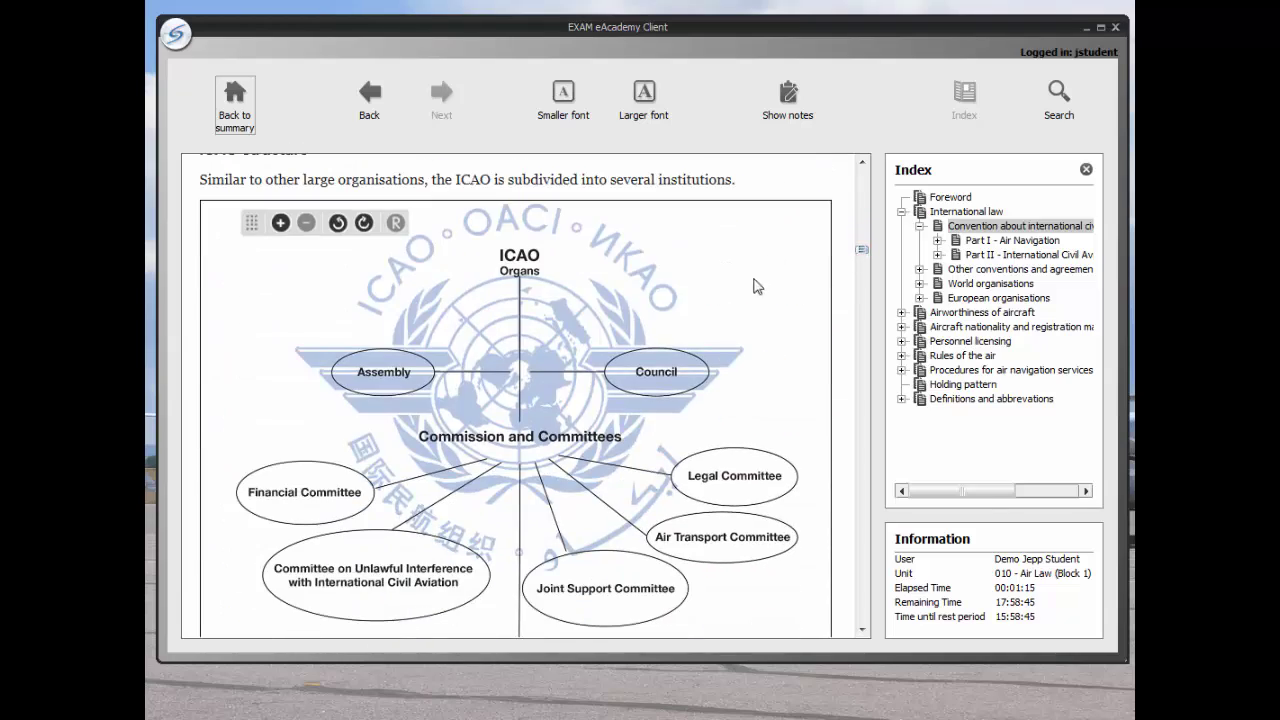
pyautogui.click(280, 222)
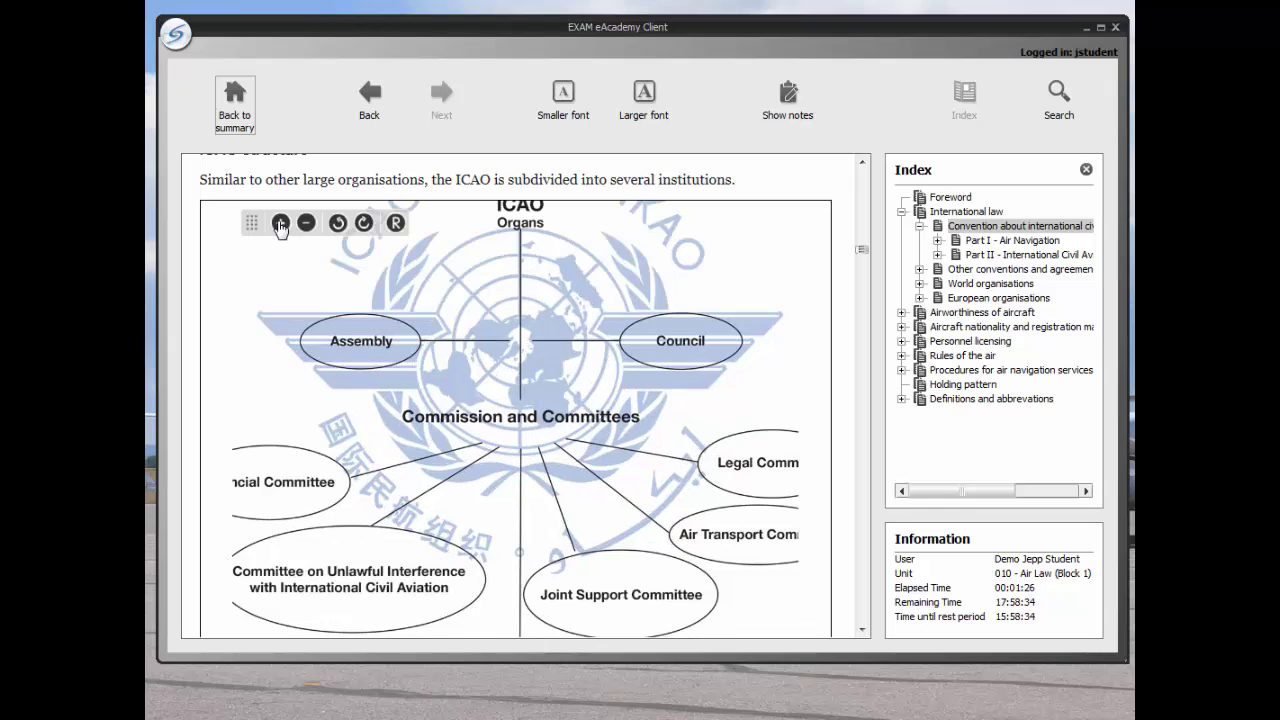
pyautogui.click(307, 224)
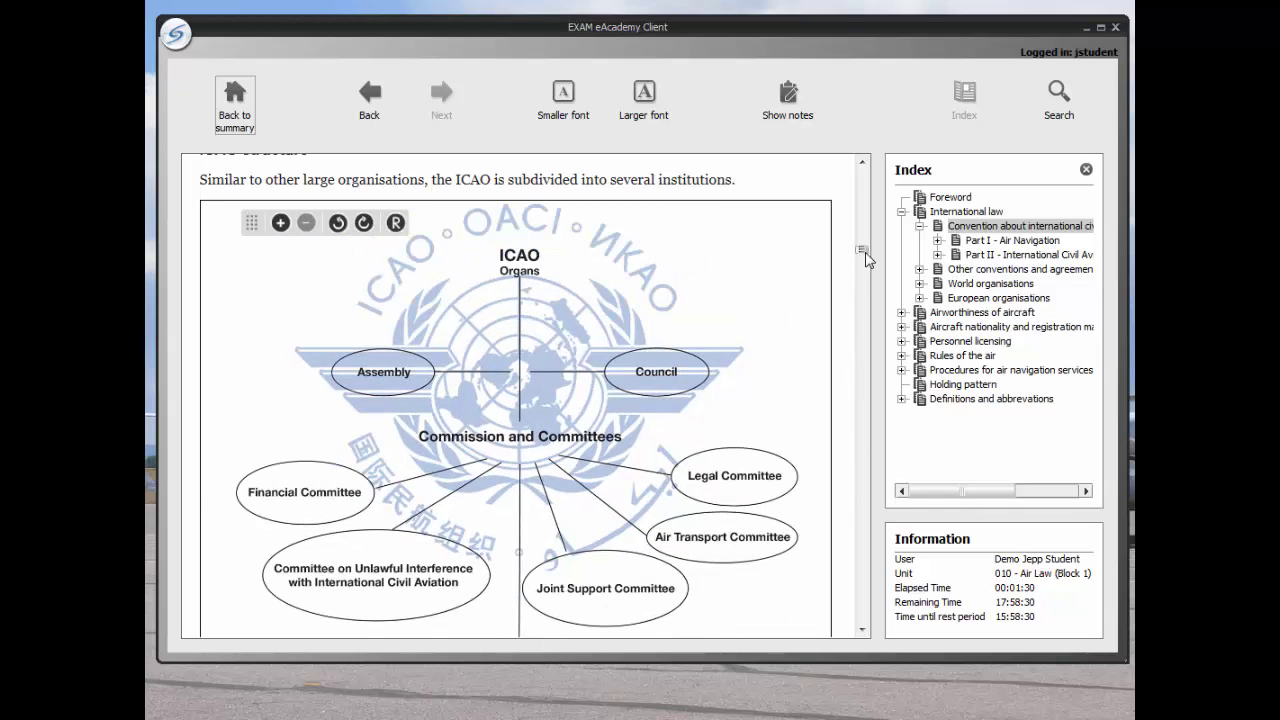
pyautogui.moveTo(865, 258); pyautogui.dragTo(861, 292)
# Step: Press the Super key to leave the eAcademy Client window
pyautogui.press('super')
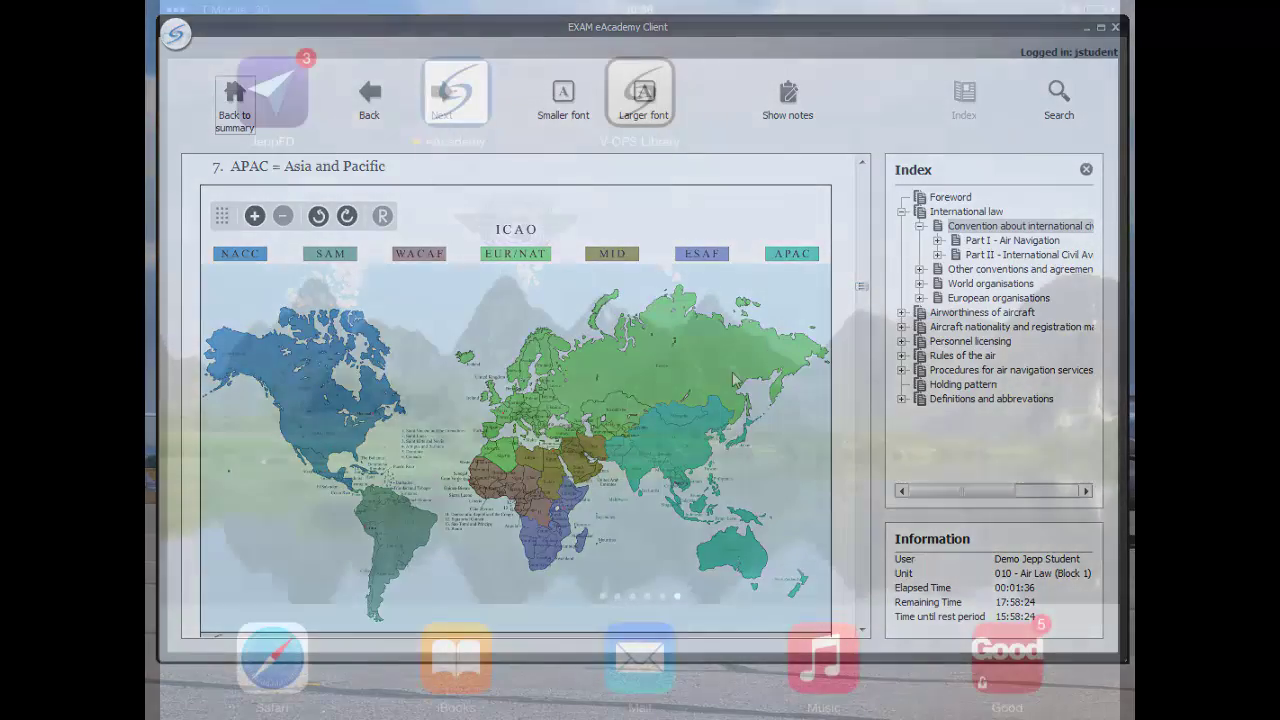